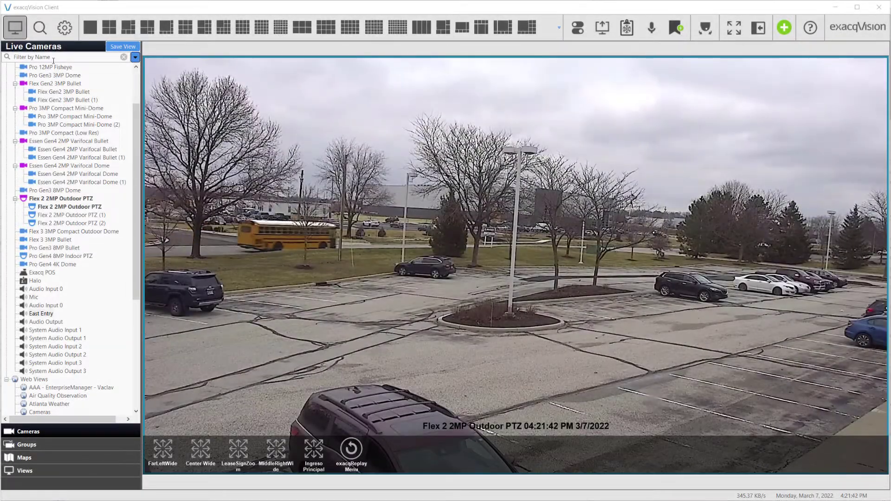
Open the configuration's Audio Inputs/Outputs page with its 18 camera audio channels
{"action": "left_click", "coordinate": [65, 27]}
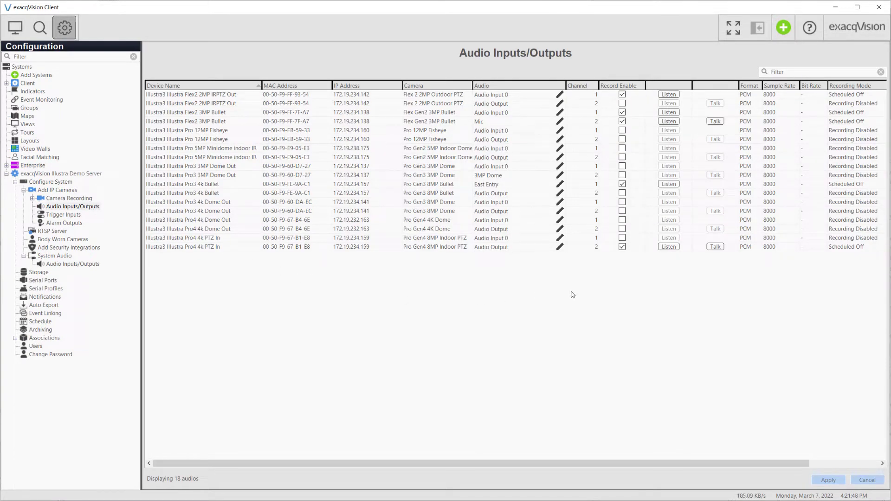
Disable recording on the last audio channel and open Audio Inputs/Outputs under Add IP Cameras
{"action": "left_click", "coordinate": [622, 246]}
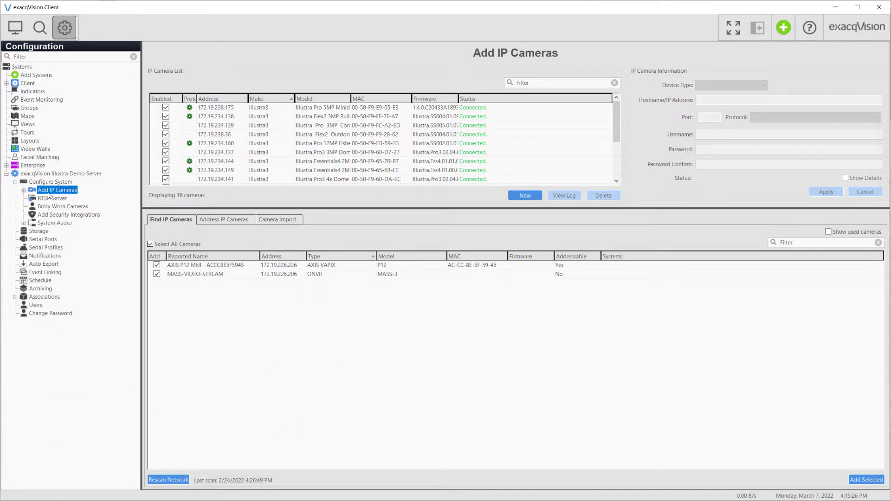
{"action": "left_click", "coordinate": [23, 190]}
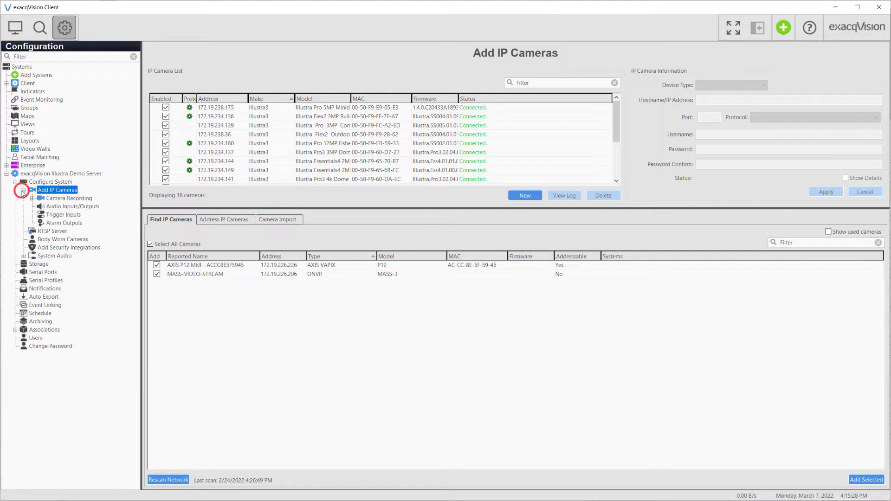
{"action": "left_click", "coordinate": [31, 198]}
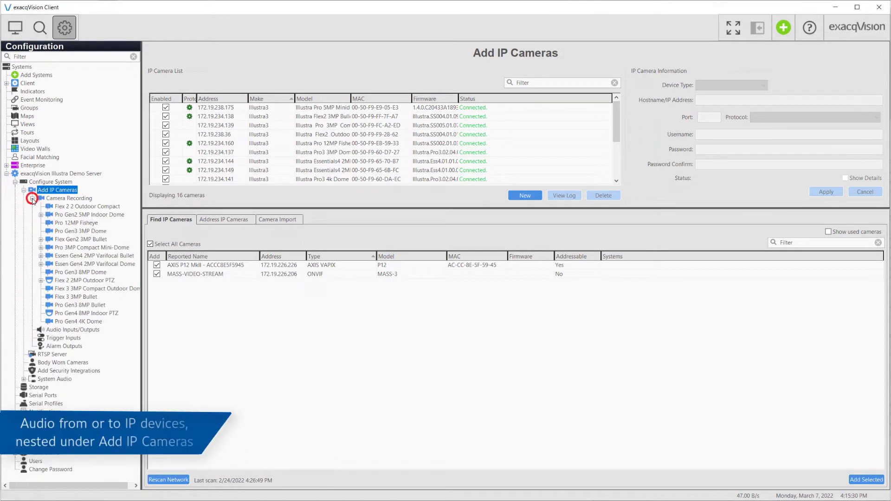
{"action": "left_click", "coordinate": [32, 199]}
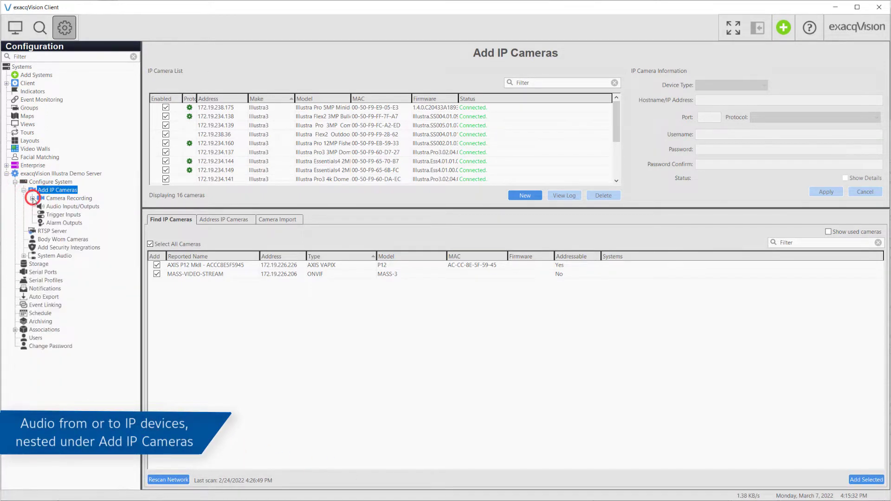
{"action": "left_click", "coordinate": [55, 206]}
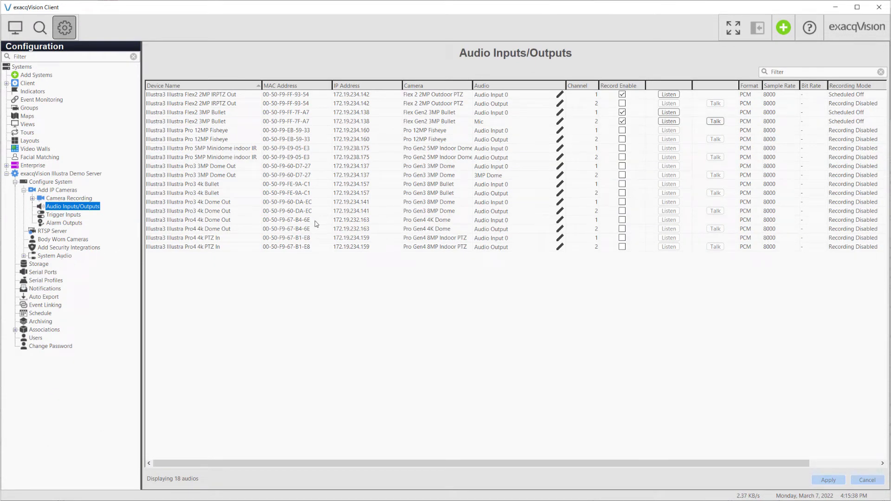
Check the System Audio inputs and outputs, then return to the IP camera audio list
{"action": "left_click", "coordinate": [24, 256]}
{"action": "left_click", "coordinate": [69, 264]}
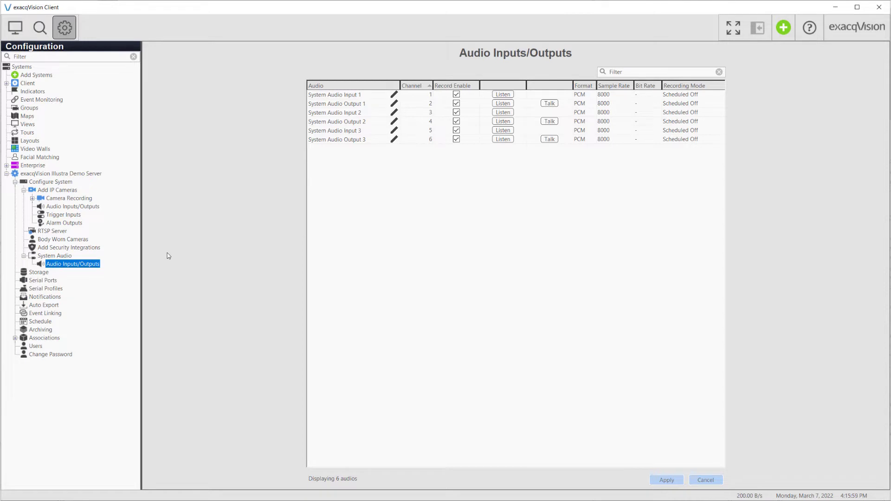
{"action": "left_click", "coordinate": [93, 207]}
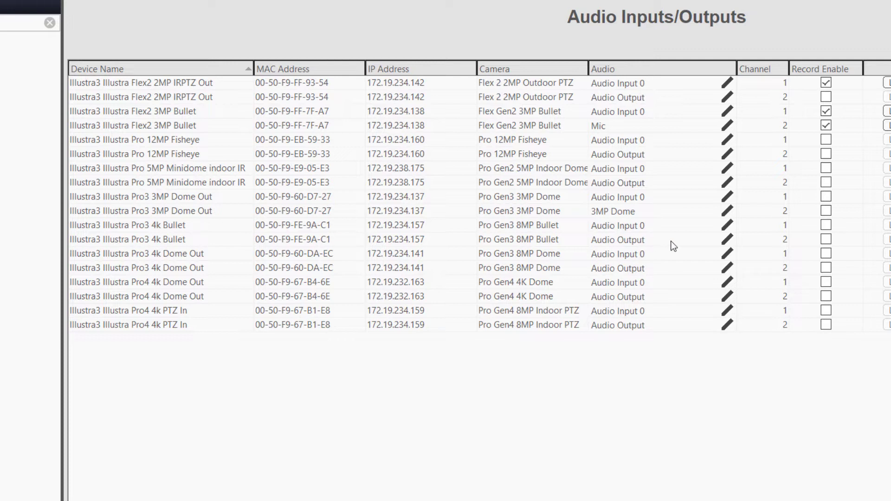
Rename the Pro3 4k Bullet's Audio Input 0 to 'East Entry' and enable its recording
{"action": "left_click", "coordinate": [726, 224]}
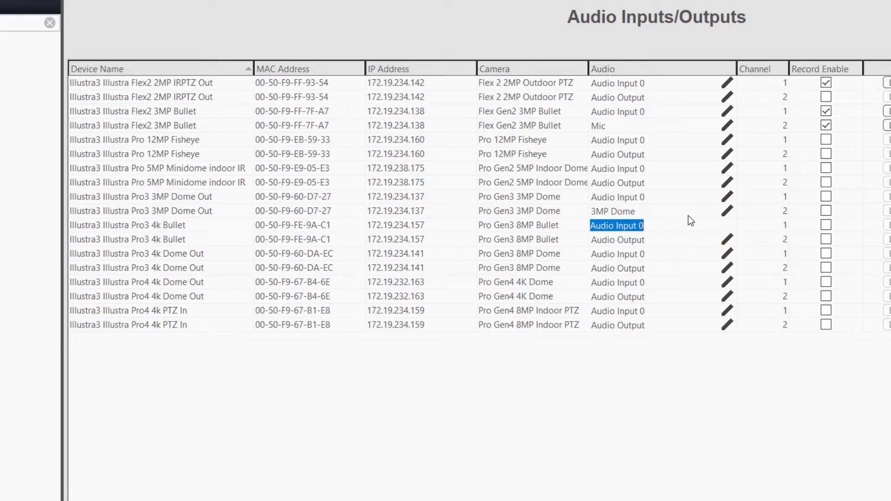
{"action": "type", "text": "East Entry"}
{"action": "key", "text": "Return"}
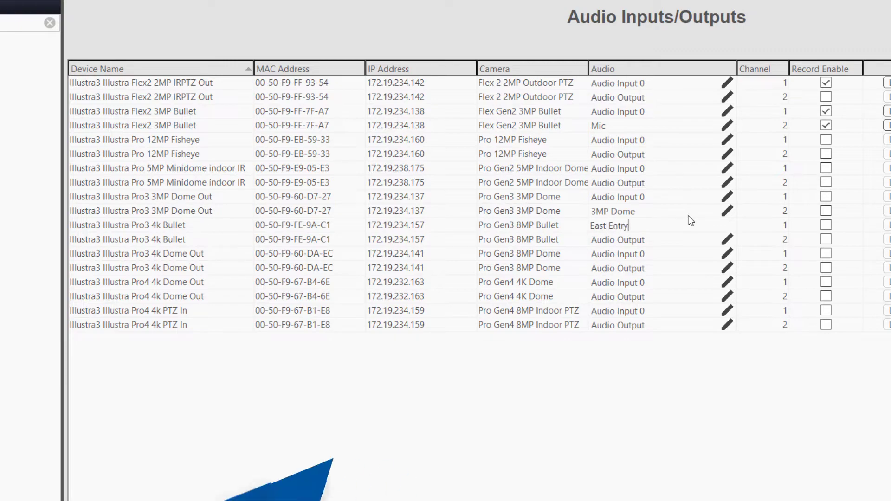
{"action": "left_click", "coordinate": [826, 225]}
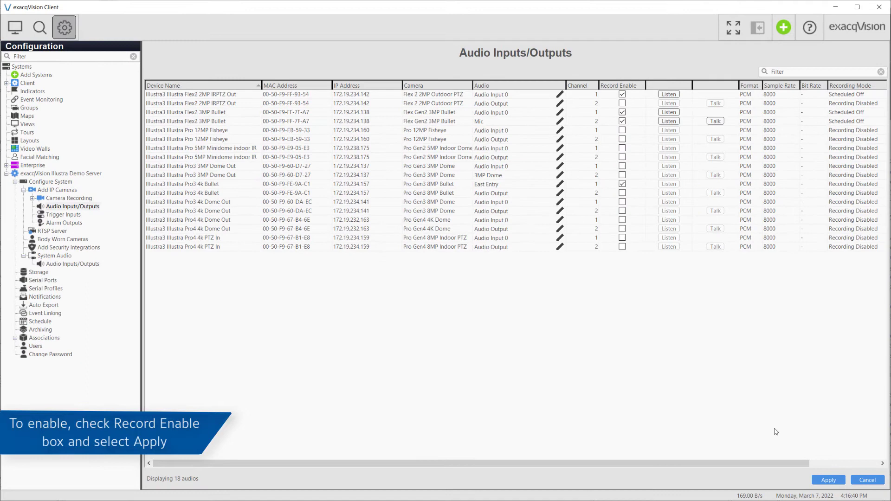
Apply the audio changes, then briefly listen to the East Entry audio input
{"action": "left_click", "coordinate": [828, 480]}
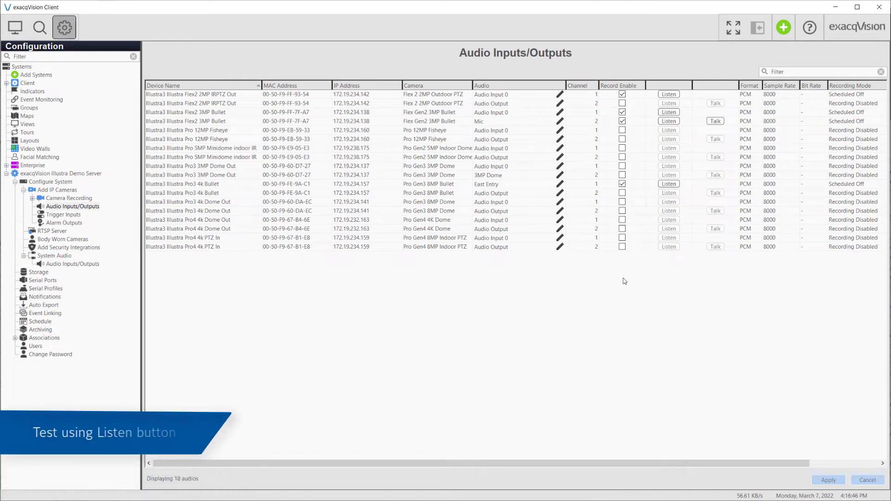
{"action": "left_click", "coordinate": [669, 184]}
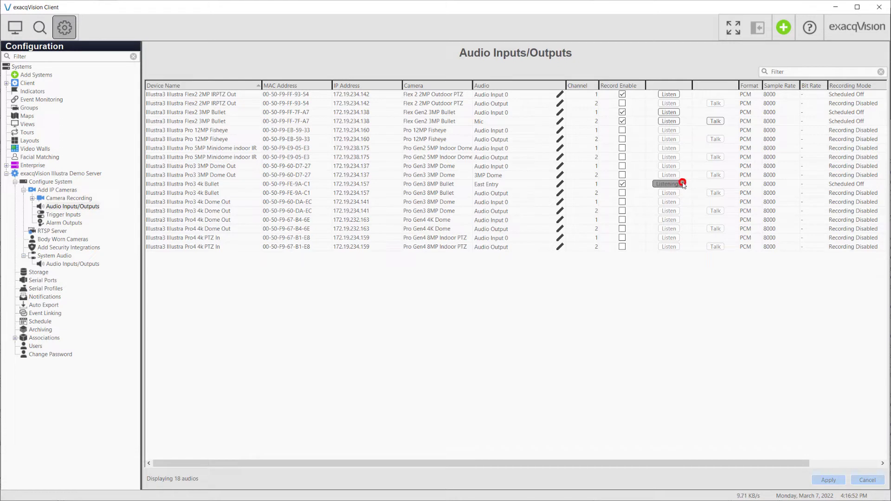
{"action": "left_click", "coordinate": [683, 185]}
{"action": "left_click", "coordinate": [15, 28]}
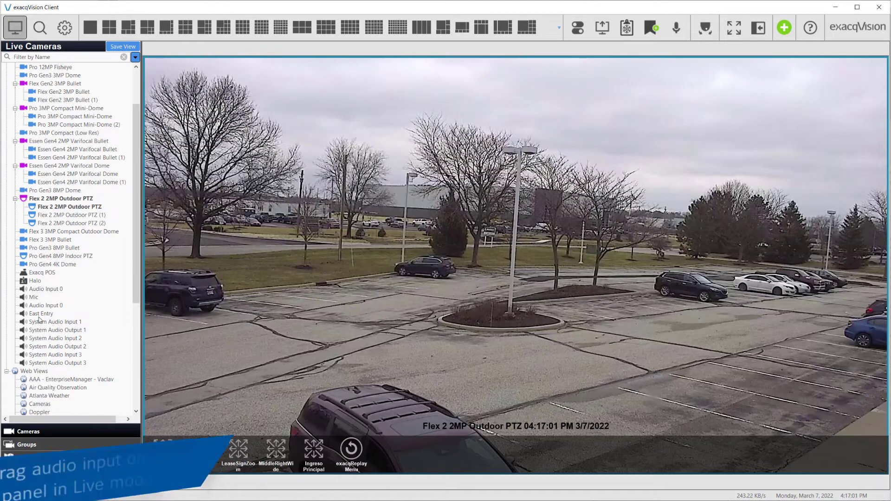
{"action": "left_click_drag", "start_coordinate": [39, 315], "coordinate": [224, 295]}
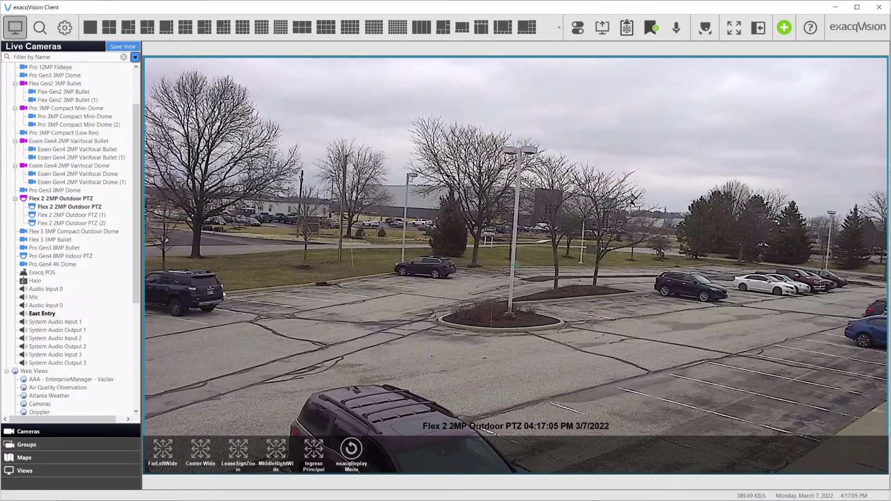
{"action": "right_click", "coordinate": [225, 296]}
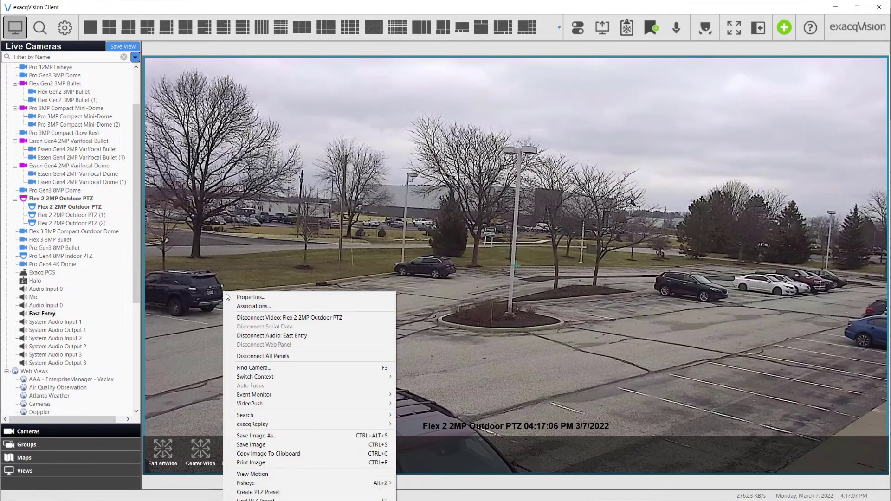
{"action": "left_click", "coordinate": [258, 336]}
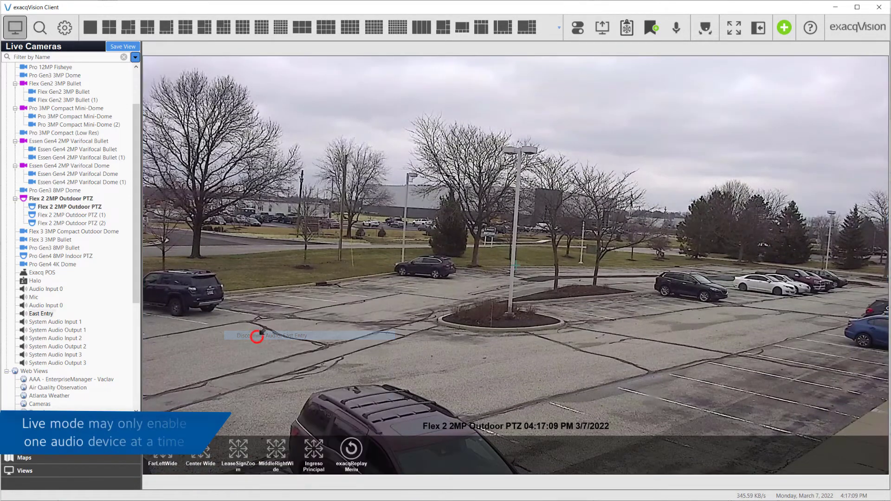
{"action": "left_click", "coordinate": [64, 28]}
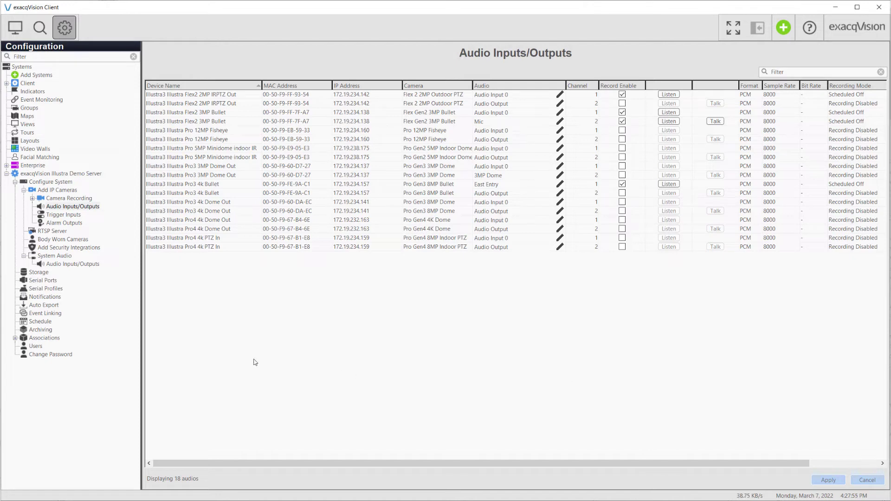
{"action": "left_click", "coordinate": [47, 323]}
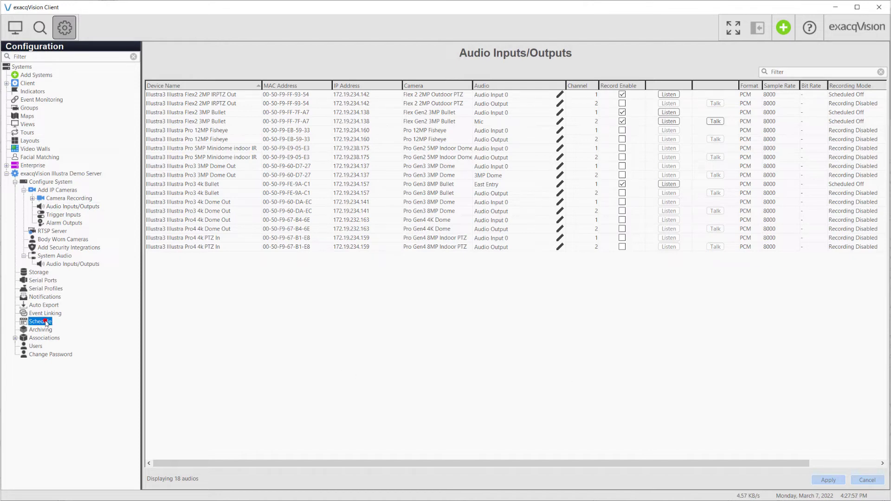
{"action": "scroll", "coordinate": [441, 297], "scroll_direction": "down", "scroll_amount": 3}
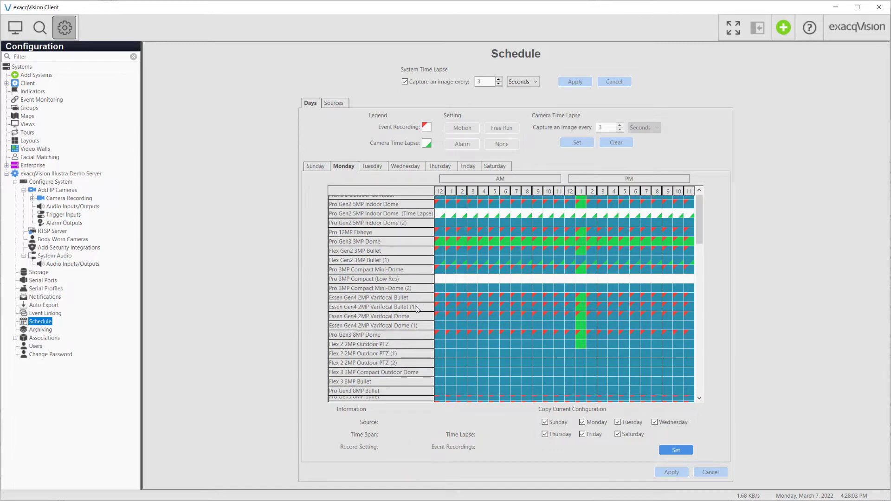
{"action": "scroll", "coordinate": [420, 311], "scroll_direction": "down", "scroll_amount": 5}
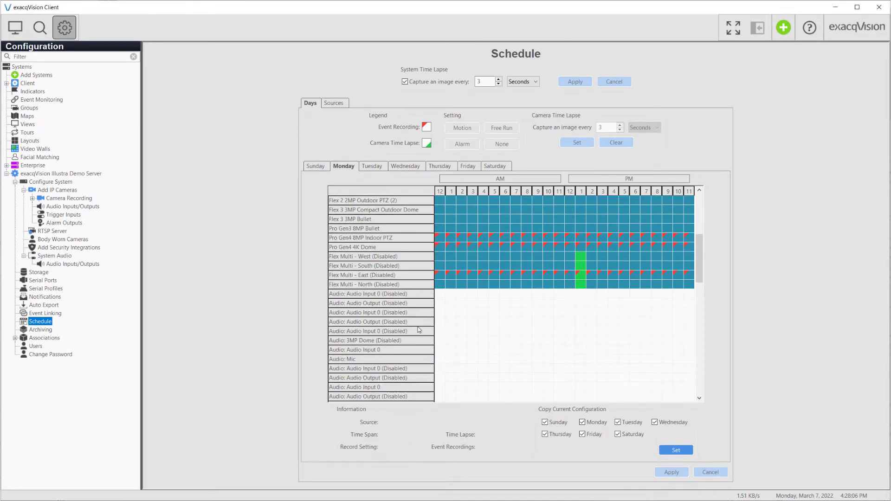
{"action": "scroll", "coordinate": [419, 331], "scroll_direction": "down", "scroll_amount": 3}
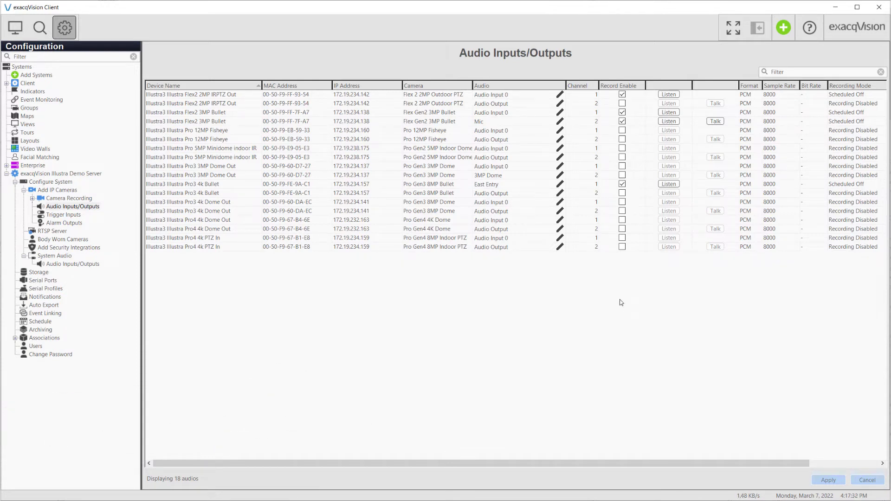
Enable and apply recording on the Pro4 4k PTZ In audio output, then test Talk
{"action": "left_click", "coordinate": [622, 247]}
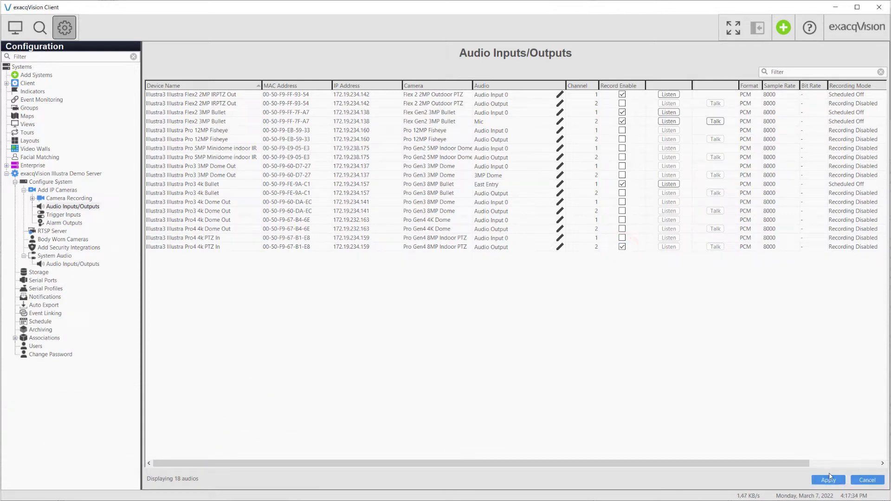
{"action": "left_click", "coordinate": [830, 480]}
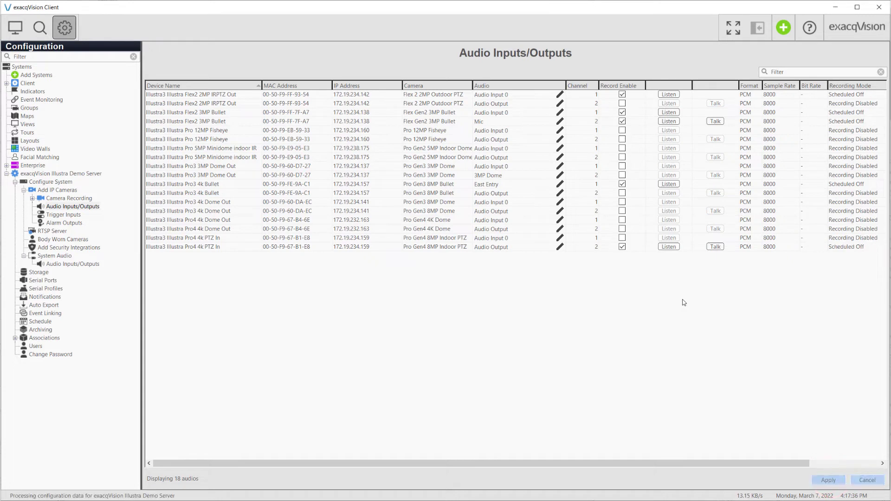
{"action": "left_click", "coordinate": [717, 246]}
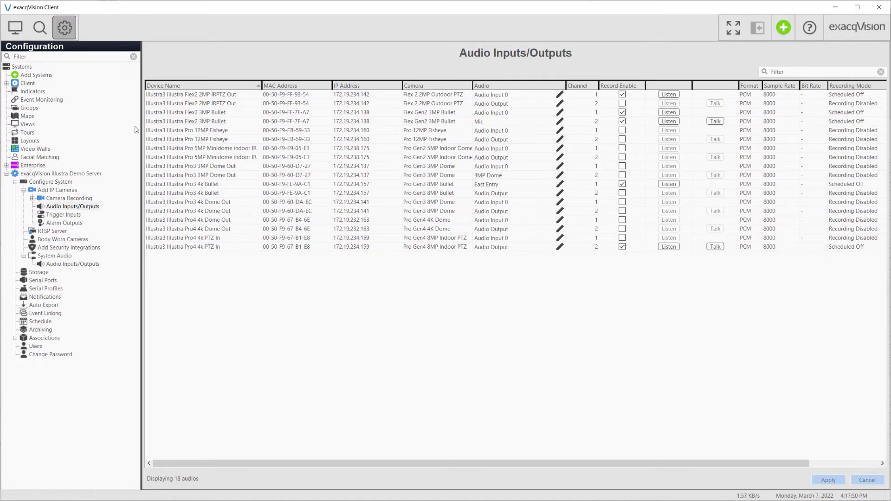
From the Live view, run a 2-Way Audio talk test to System Audio Output 3, then close the panel
{"action": "left_click", "coordinate": [16, 28]}
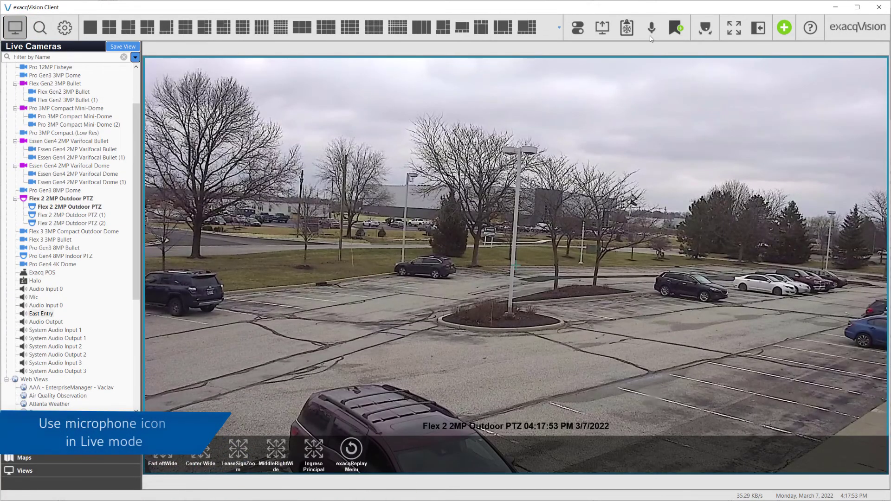
{"action": "left_click", "coordinate": [651, 29]}
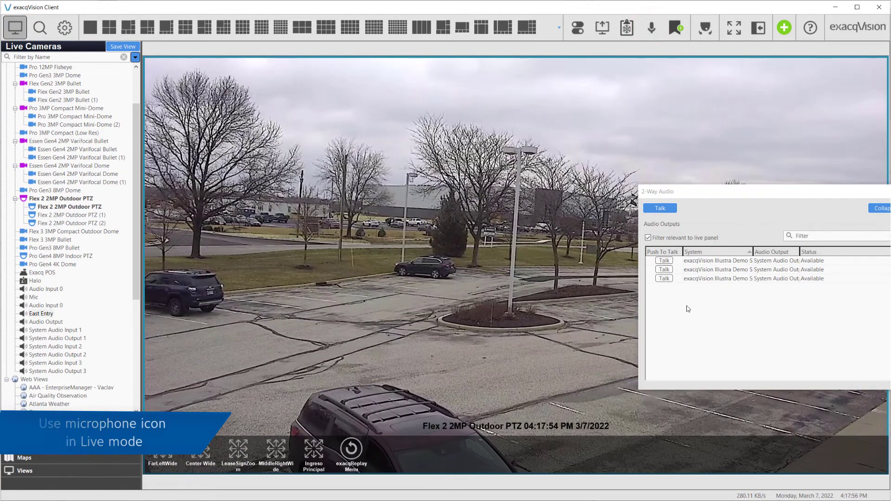
{"action": "left_click", "coordinate": [665, 279]}
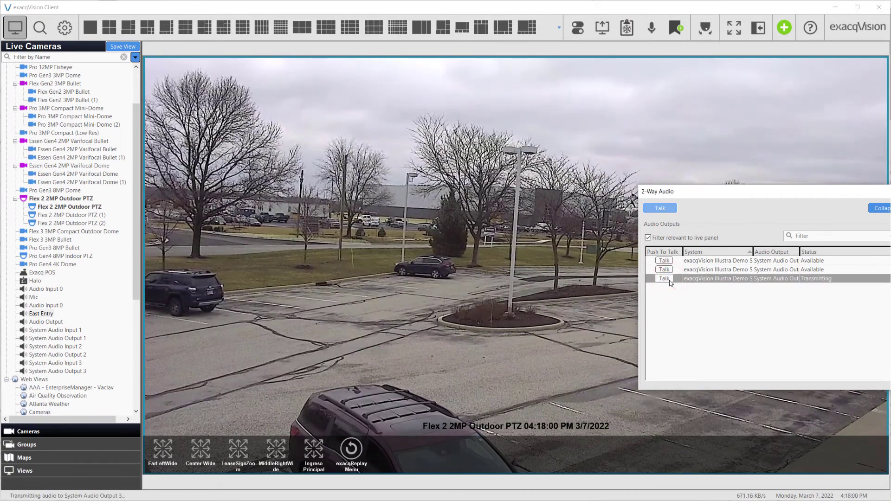
{"action": "left_click_drag", "start_coordinate": [670, 283], "coordinate": [692, 329]}
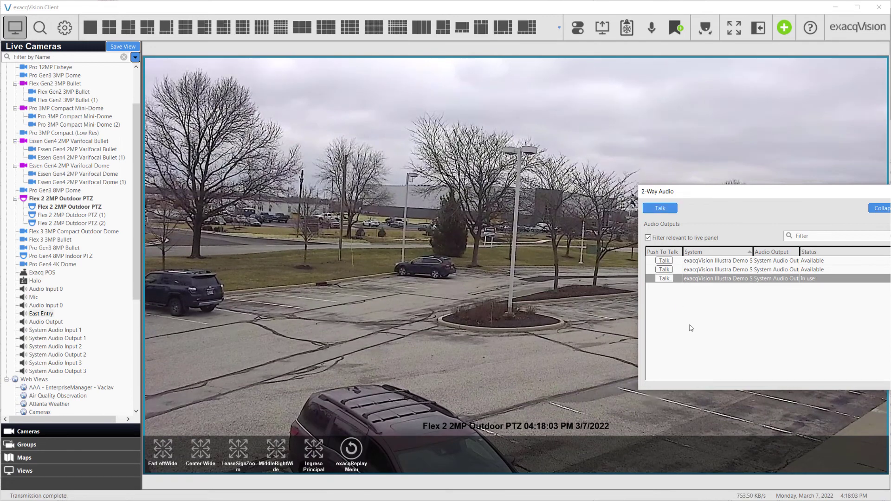
{"action": "left_click", "coordinate": [766, 191]}
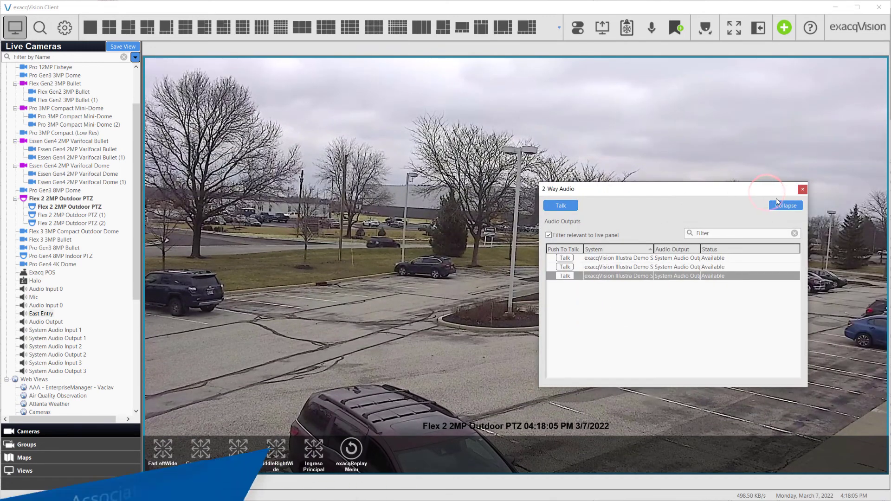
{"action": "left_click", "coordinate": [803, 189]}
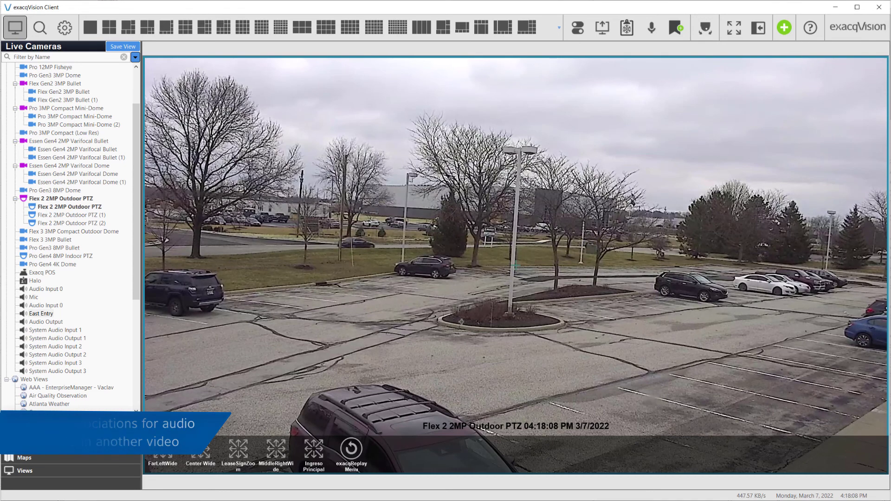